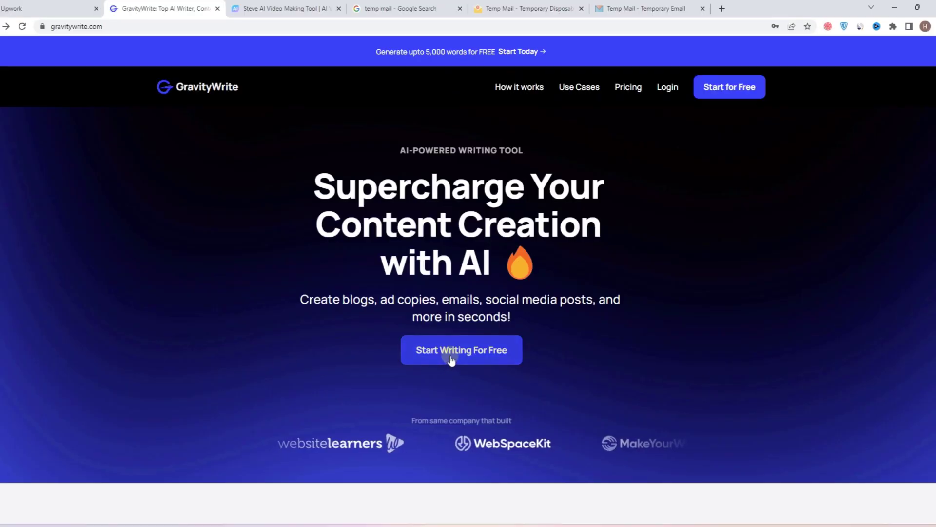
Step: Open the GravityWrite free sign-up form and fill in the email and name
click(452, 355)
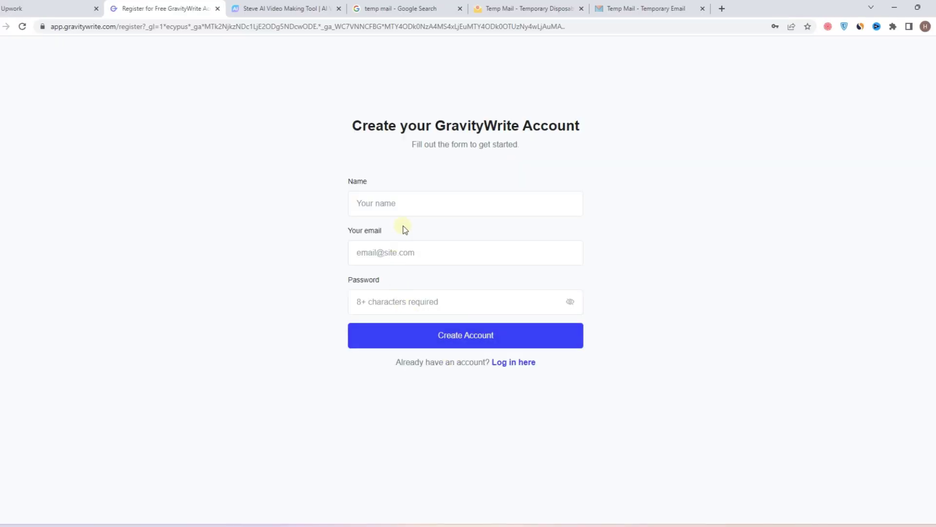
click(415, 253)
key(ctrl+v)
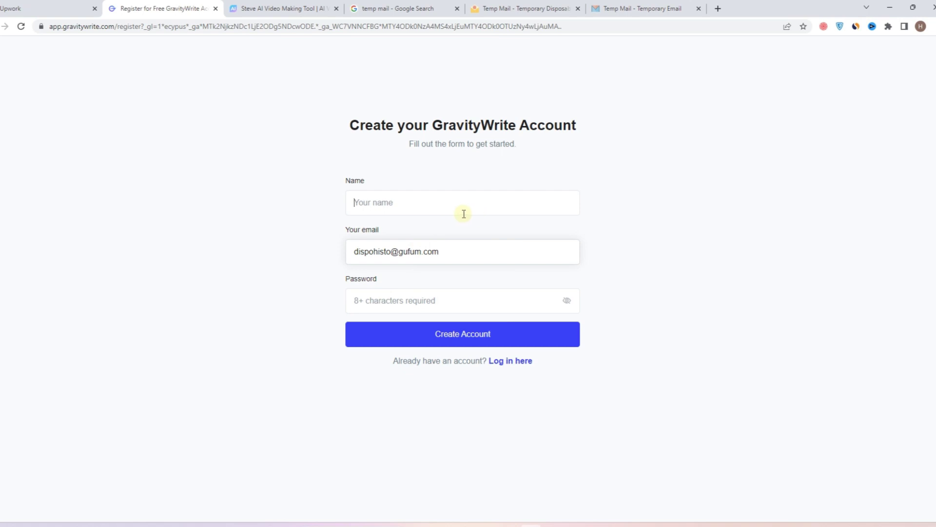
click(463, 213)
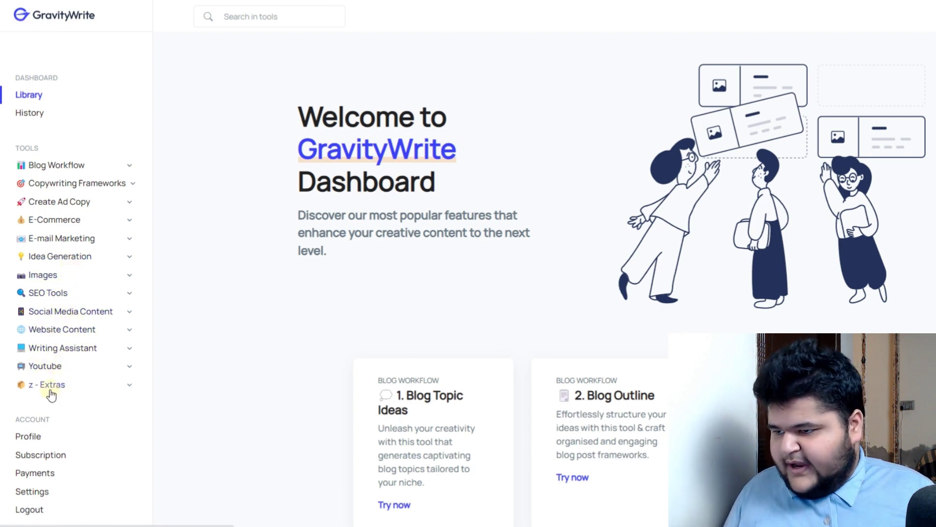
Step: Expand the Youtube tool group in the GravityWrite sidebar to reveal YT Script Creator
click(129, 368)
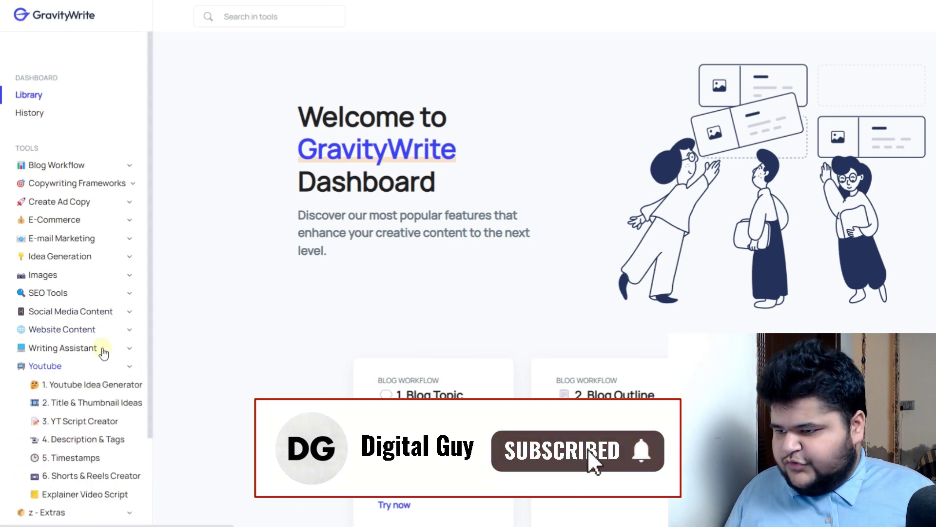
scroll(104, 353, down, 1)
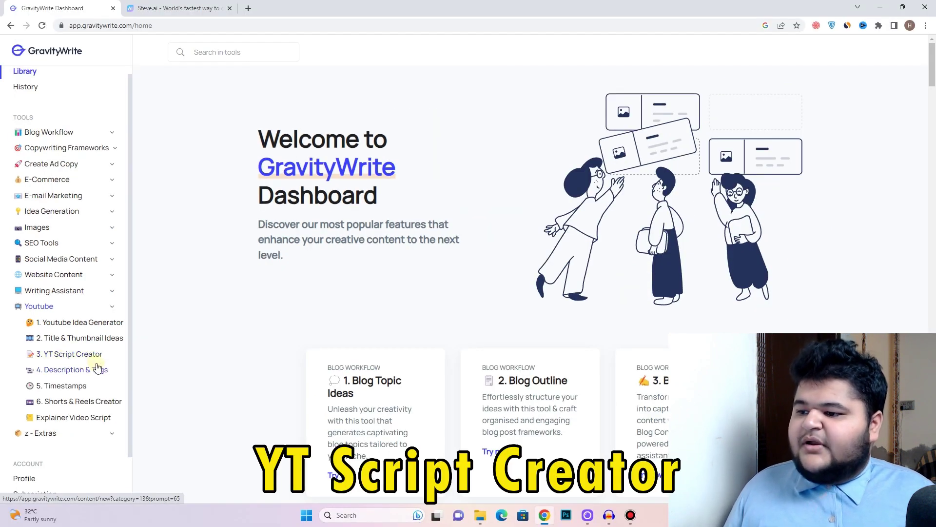
Step: Open YT Script Creator and paste the 'Learn digital marketing in 5 minutes' brief
click(61, 359)
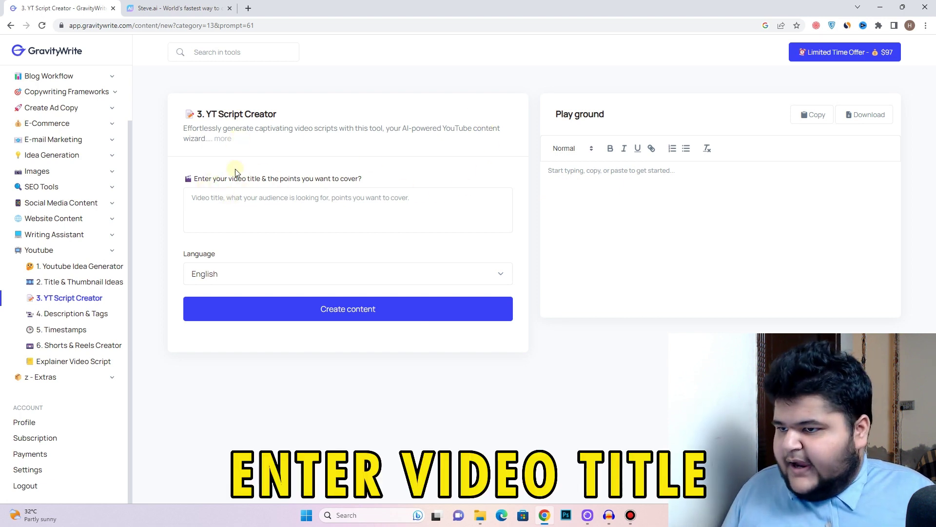
click(352, 210)
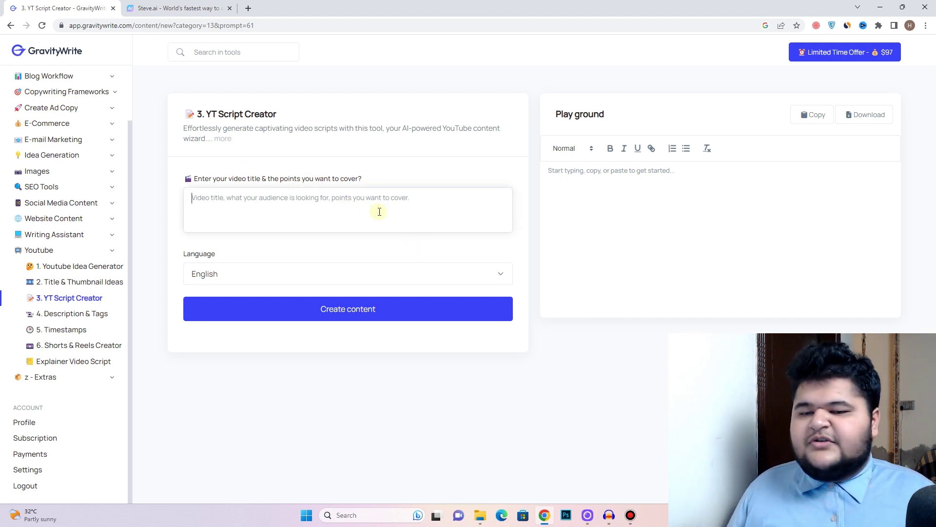
key(ctrl+v)
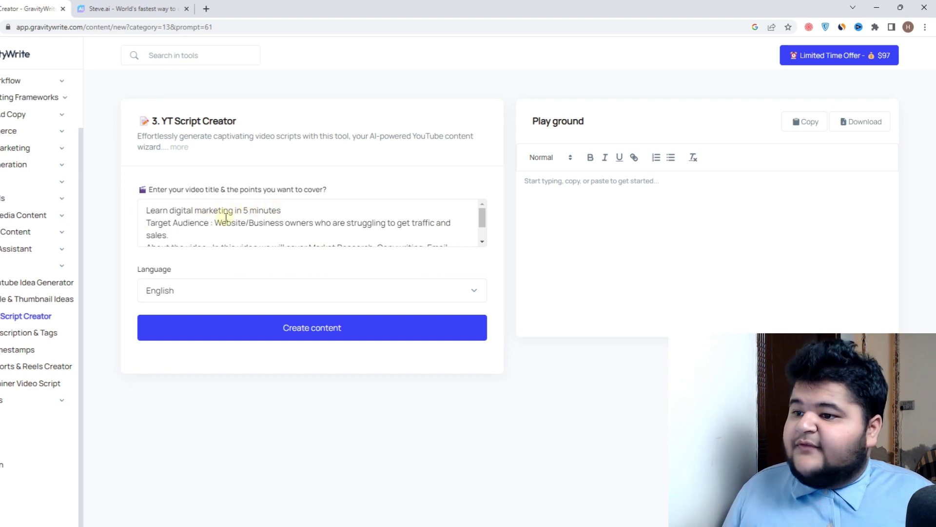
scroll(243, 227, down, 2)
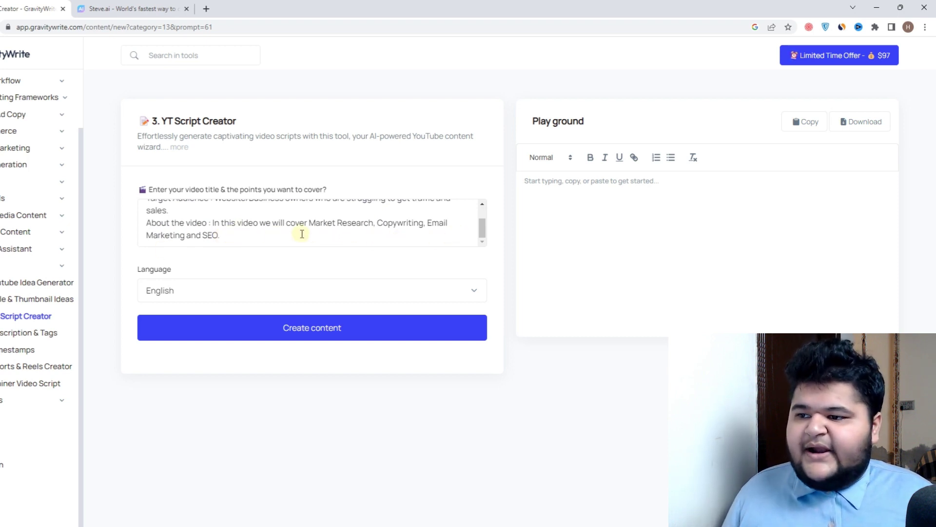
Step: Generate the Learn Digital Marketing in 5 Minutes script and scroll down through it
click(316, 337)
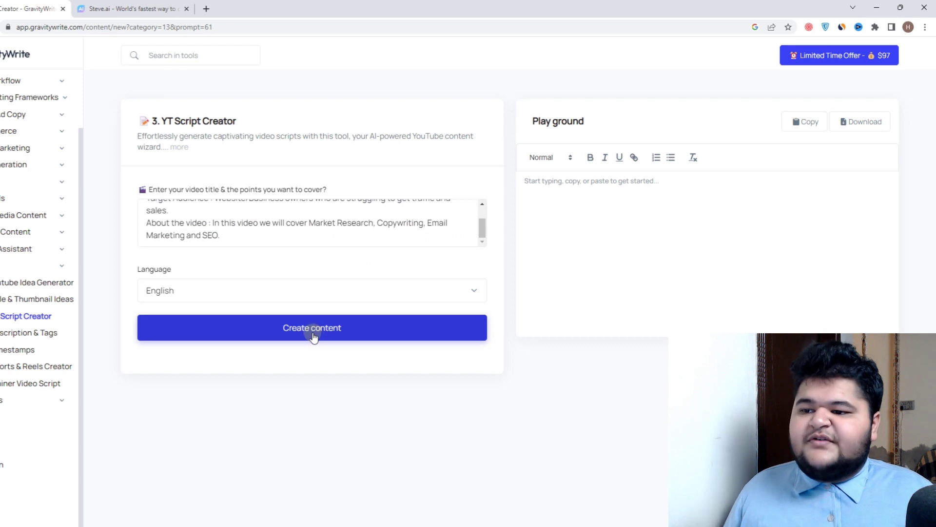
click(320, 337)
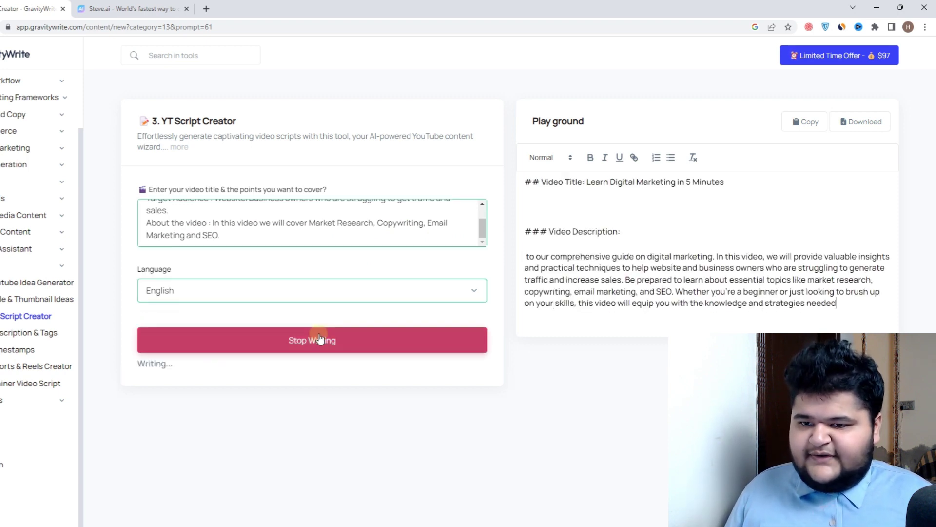
scroll(677, 322, down, 1)
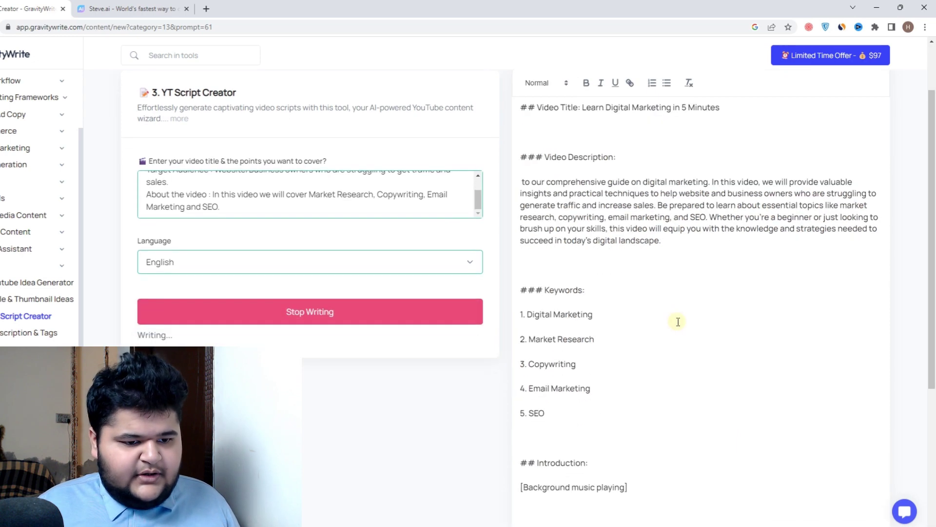
scroll(677, 321, down, 1)
scroll(677, 320, down, 2)
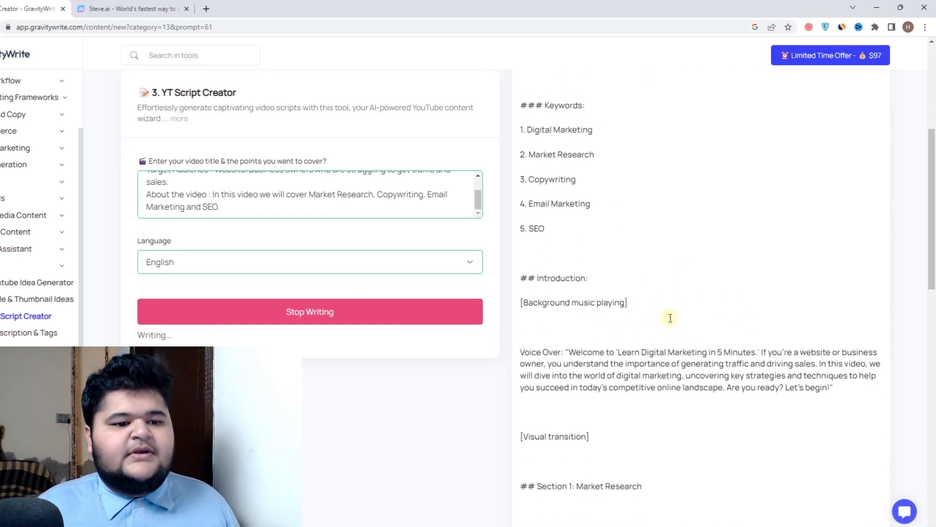
scroll(683, 312, down, 3)
scroll(667, 315, down, 6)
scroll(668, 315, down, 2)
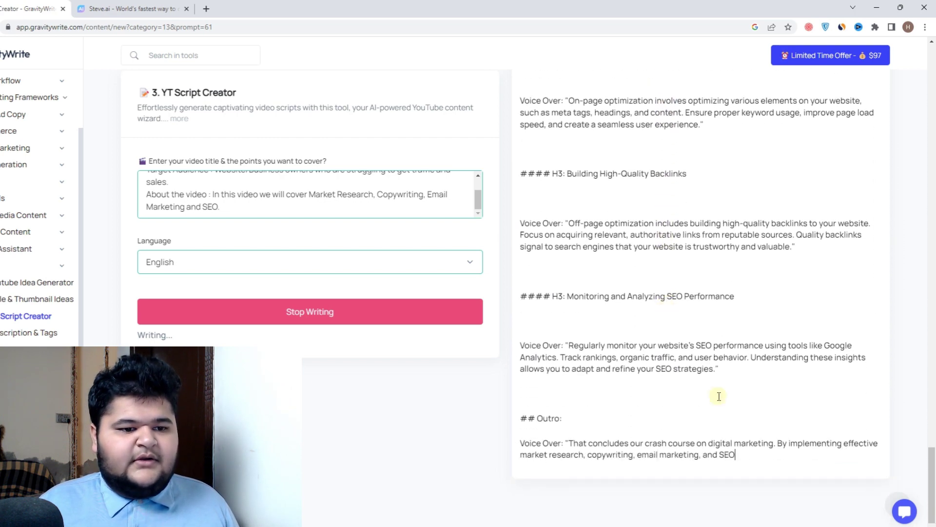
Step: Scroll back through the generated script to review its keywords, sections and voice-over lines
drag(933, 433, 932, 358)
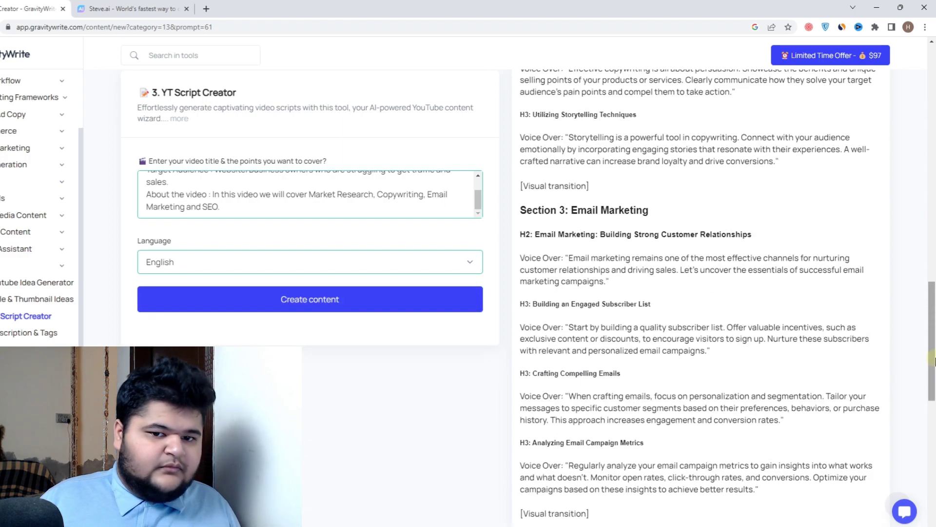
scroll(932, 357, up, 5)
scroll(932, 354, up, 5)
scroll(932, 350, up, 5)
scroll(932, 344, up, 5)
scroll(933, 344, down, 4)
scroll(933, 344, down, 2)
scroll(932, 344, up, 4)
scroll(932, 344, up, 3)
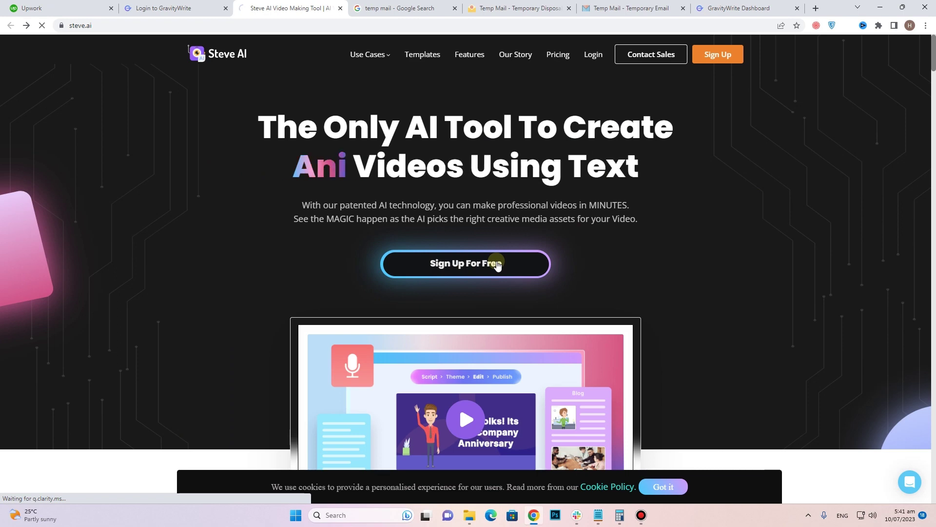
Step: Fill in the Steve AI free sign-up form with the account details
click(438, 291)
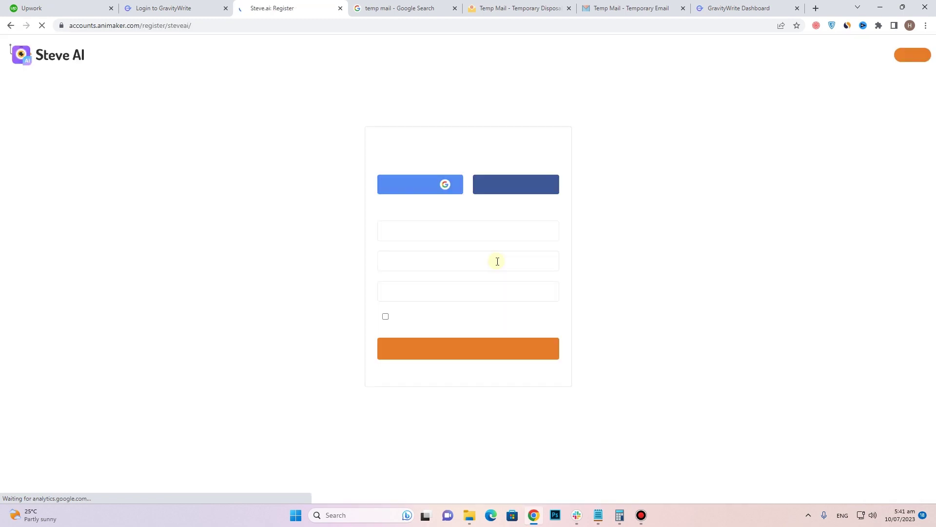
text(a)
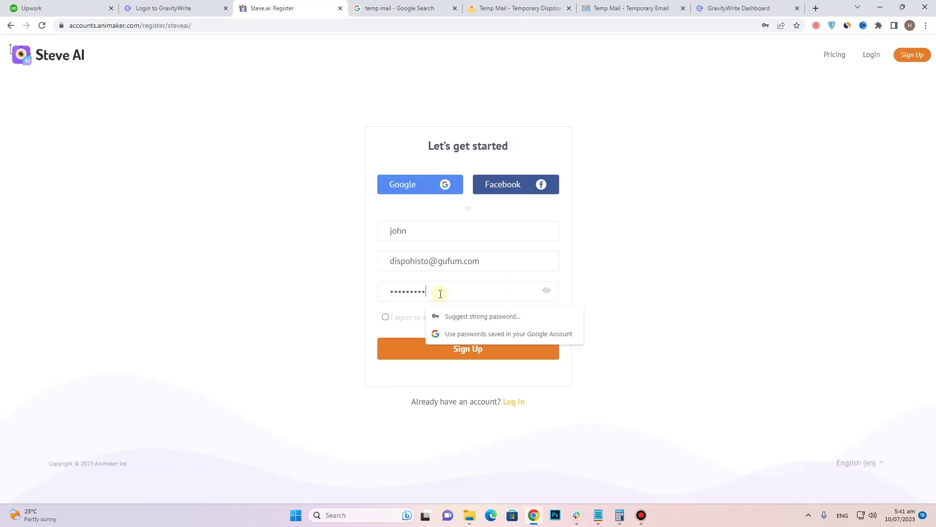
click(331, 337)
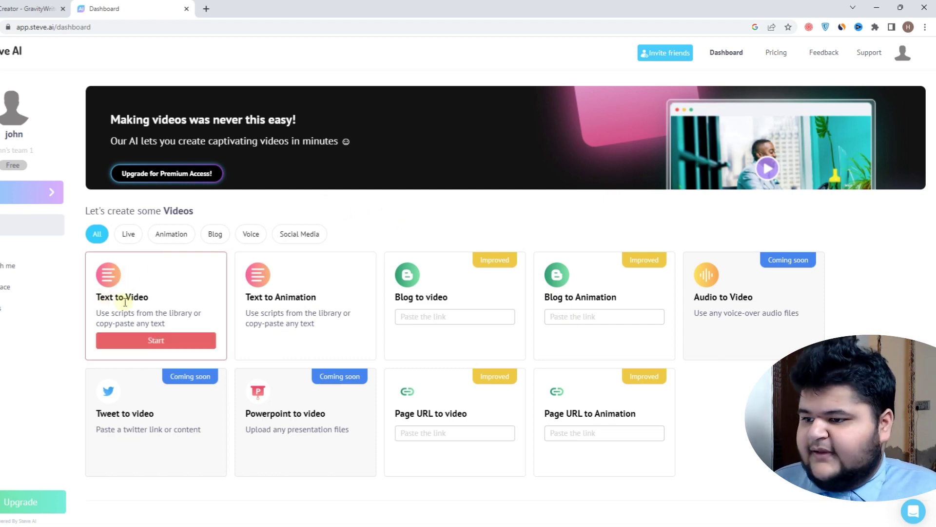
Step: Start a Text to Animation project and skip the auto-generated sample script
mouse_move(305, 305)
click(308, 342)
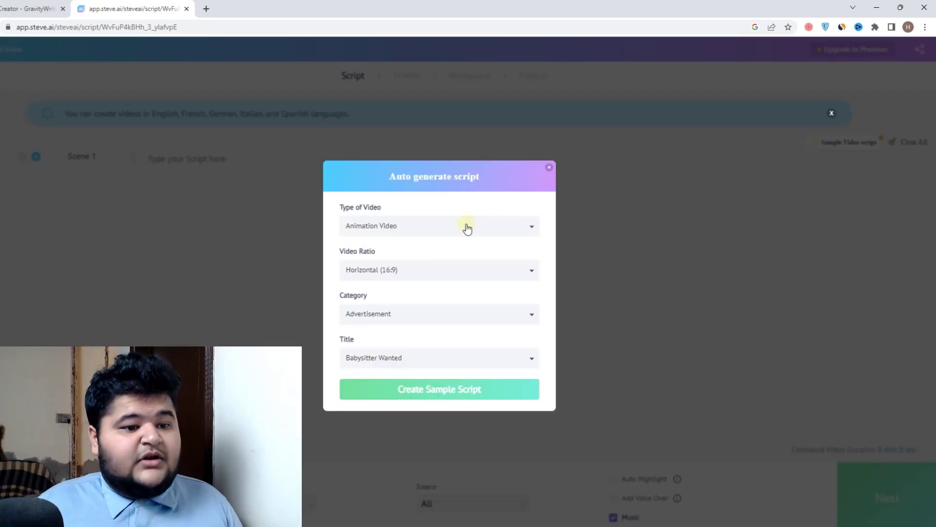
click(548, 171)
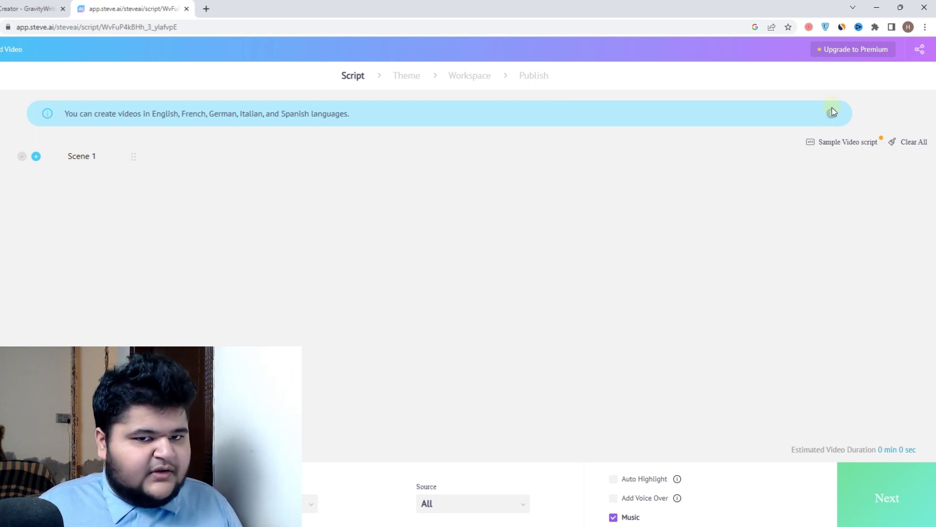
Step: Copy the Introduction's voice-over paragraph from GravityWrite and return to the Steve AI tab
key(ctrl+shift+Tab)
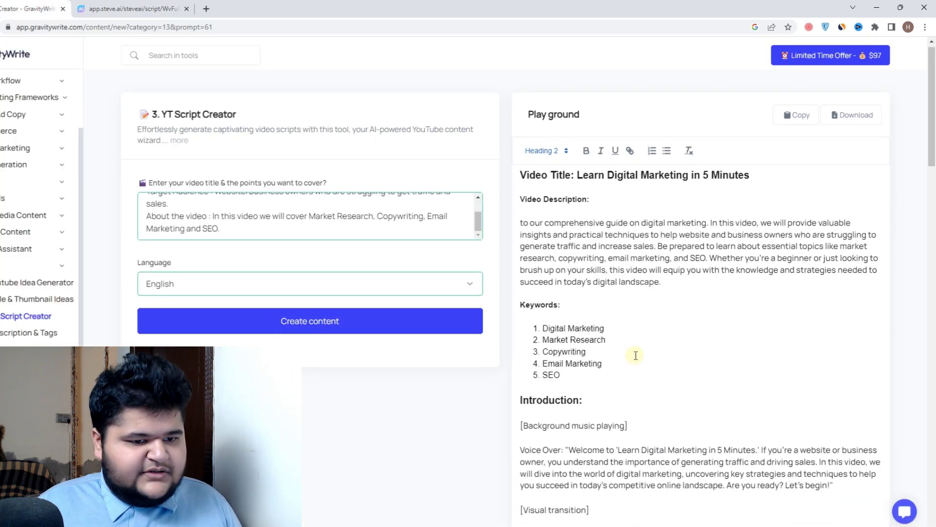
scroll(634, 312, down, 5)
scroll(634, 310, down, 2)
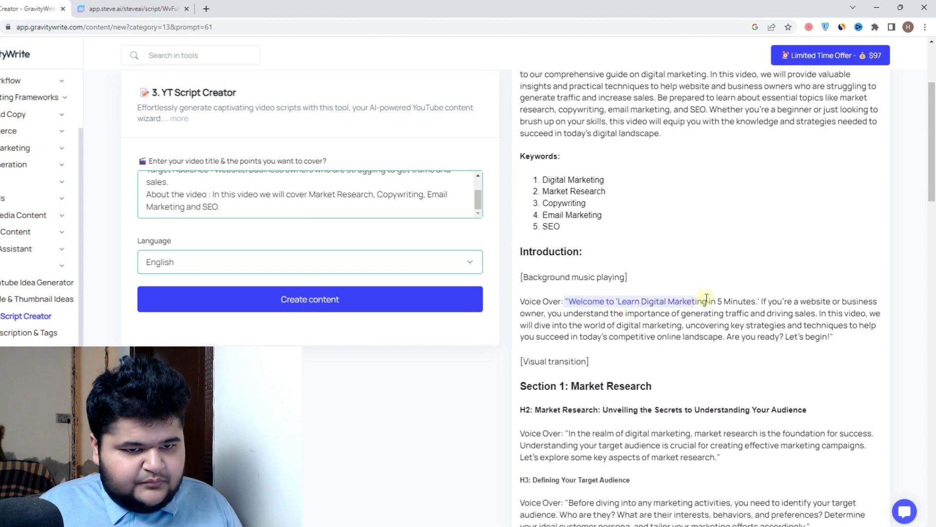
drag(713, 297, 836, 342)
key(ctrl+c)
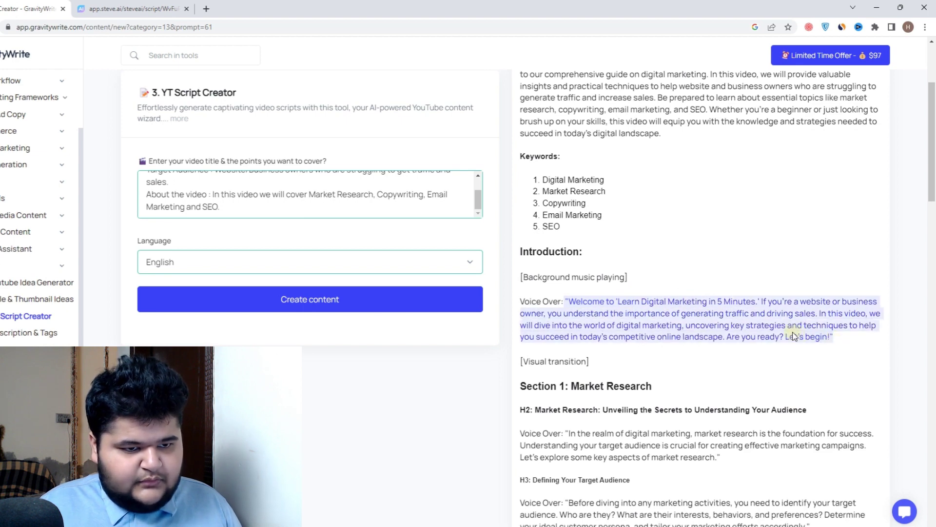
right_click(792, 335)
click(663, 371)
click(131, 9)
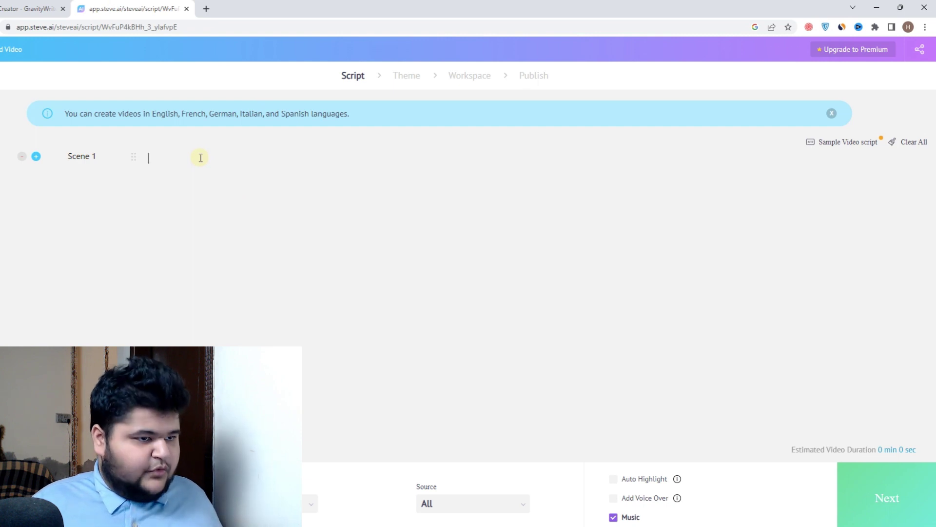
Step: Paste the copied voice-over script into Scene 1 and check how it spreads across scenes
key(ctrl+v)
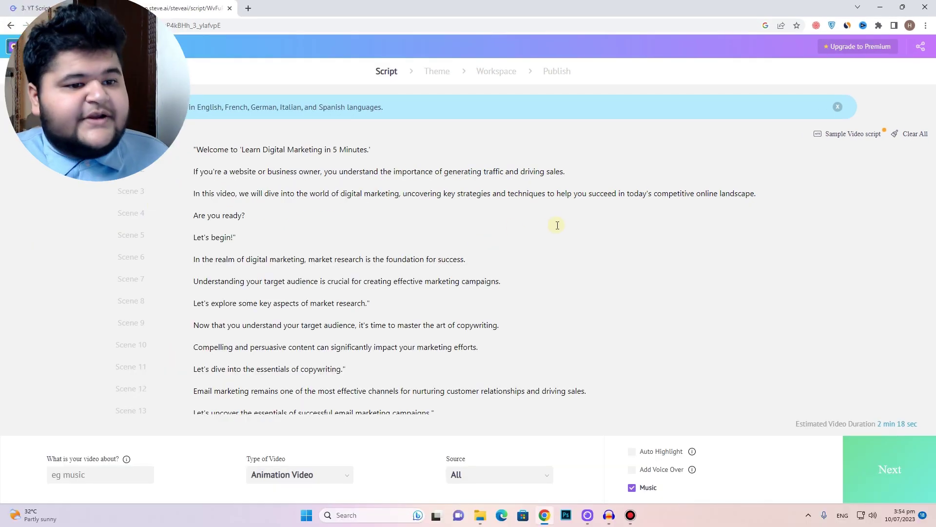
scroll(557, 225, down, 2)
scroll(560, 239, down, 3)
scroll(568, 263, up, 3)
scroll(573, 265, up, 2)
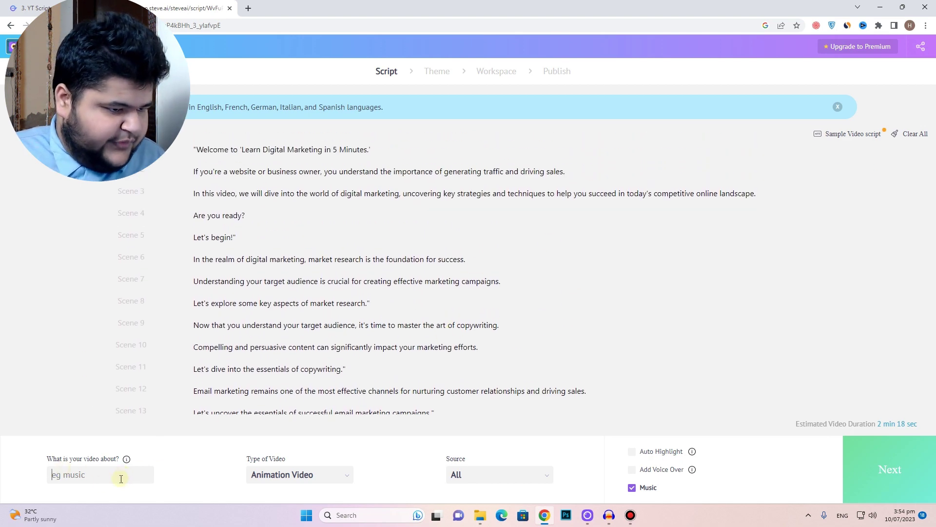
Step: Set the video topic to 'marketing' and keep the type as Animation Video
click(121, 478)
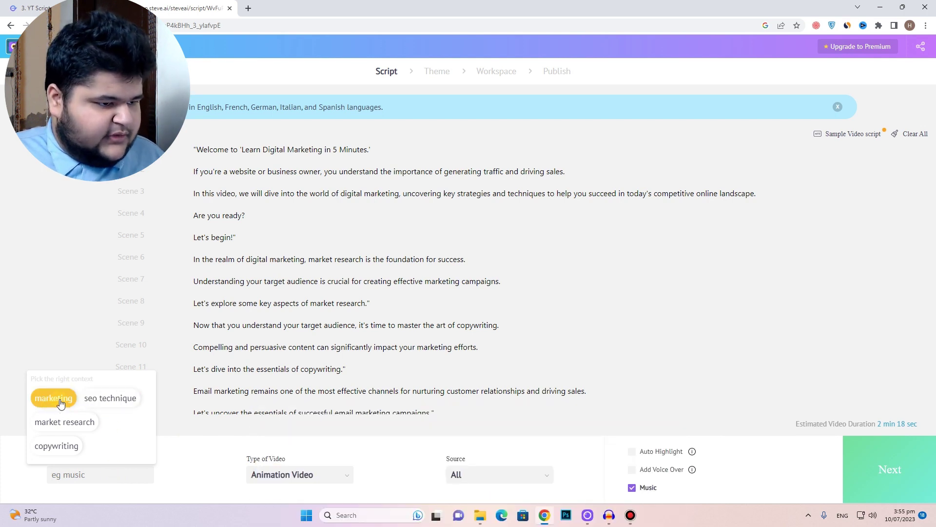
click(63, 399)
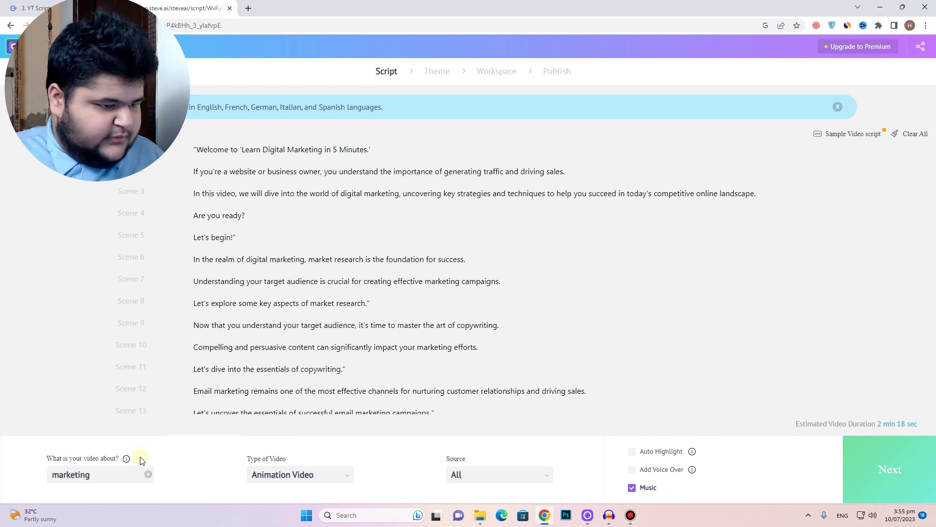
click(340, 480)
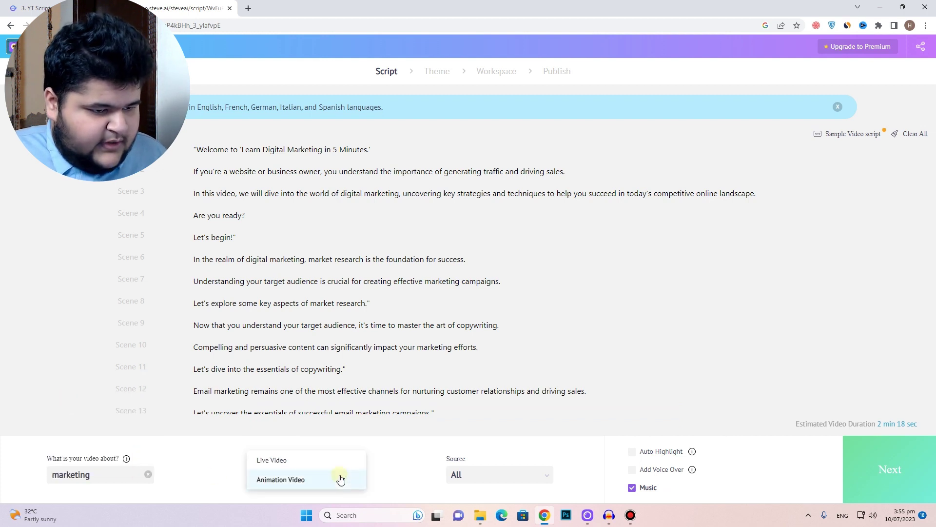
click(270, 481)
click(498, 483)
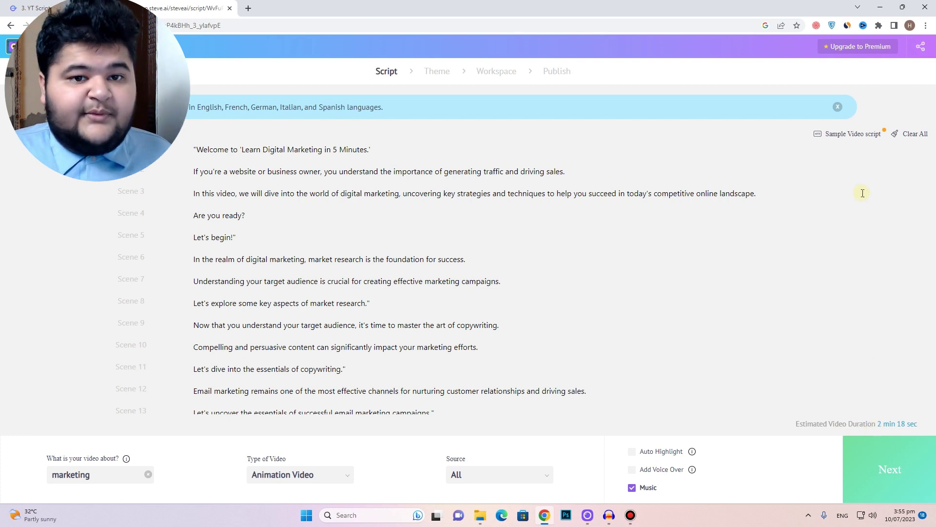
Step: Move to the Theme step and choose the office-scene design style
click(890, 458)
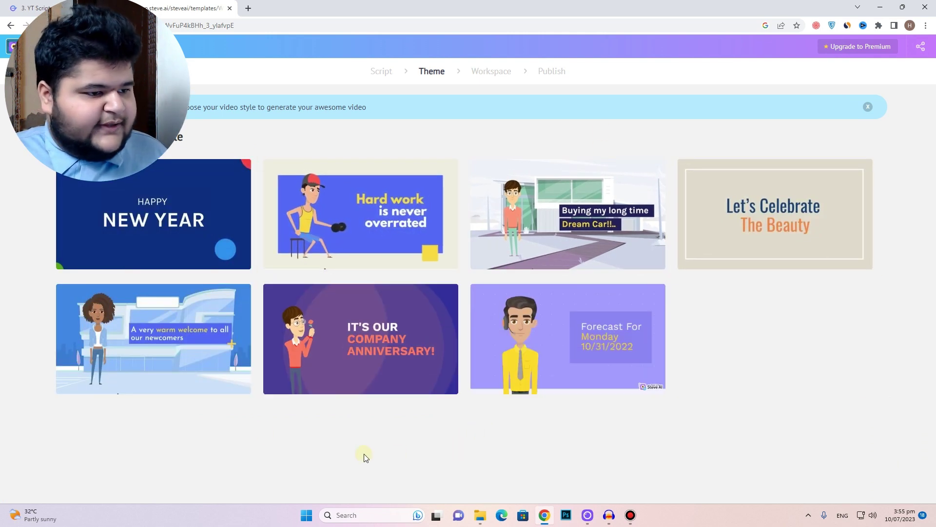
mouse_move(106, 226)
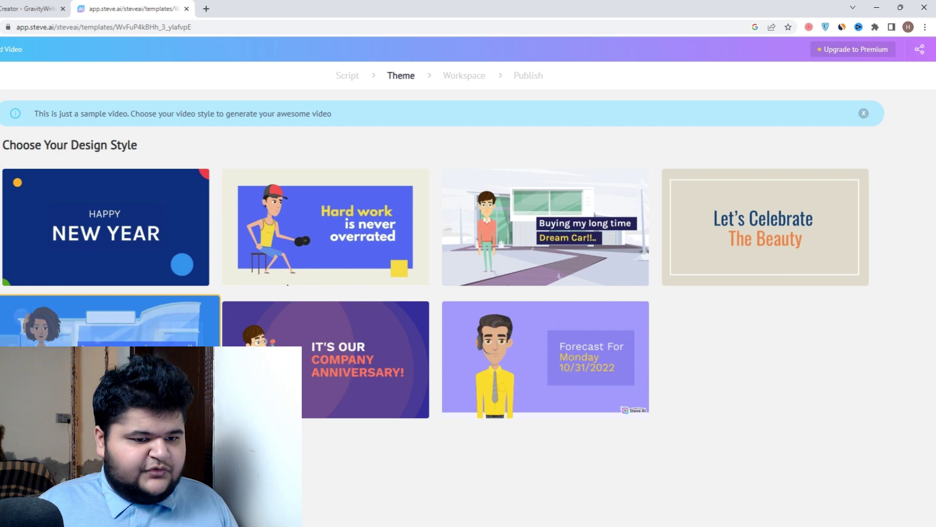
click(130, 293)
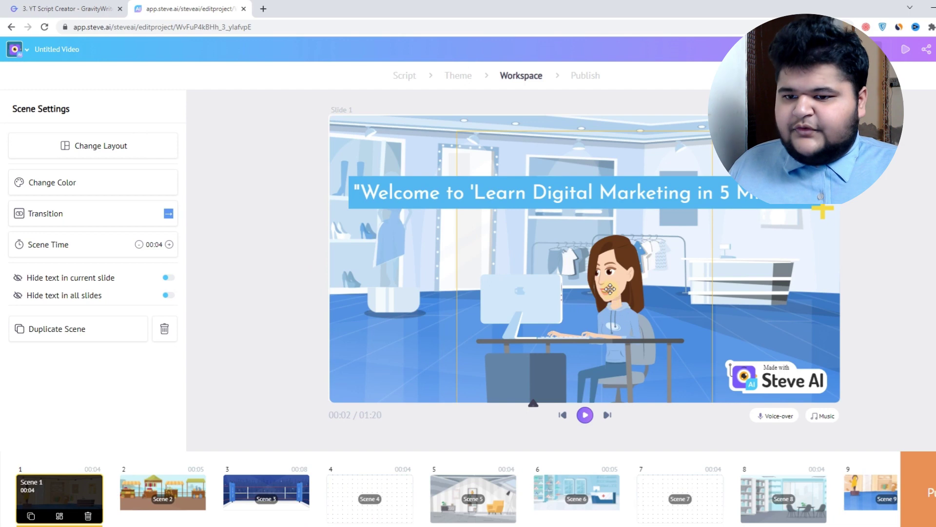
Step: Select the woman character in Scene 1 to bring up her Character Settings
click(610, 286)
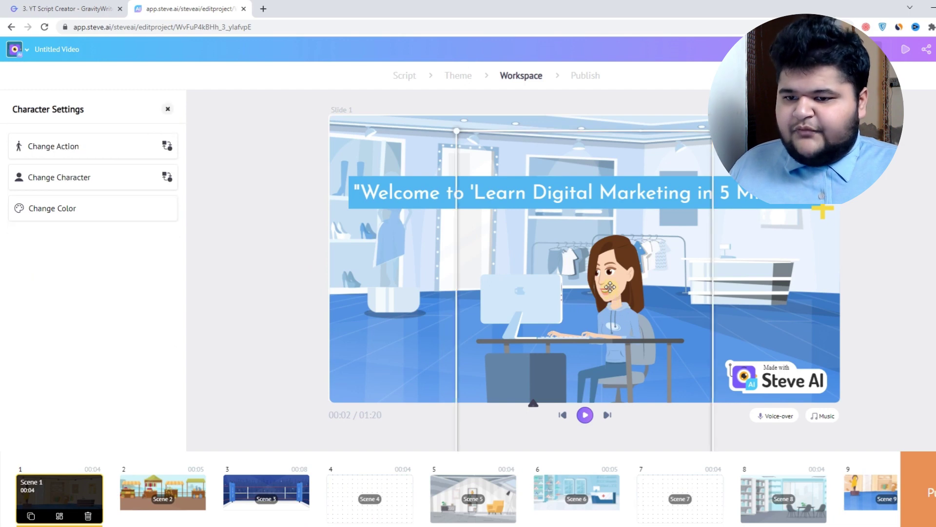
click(60, 490)
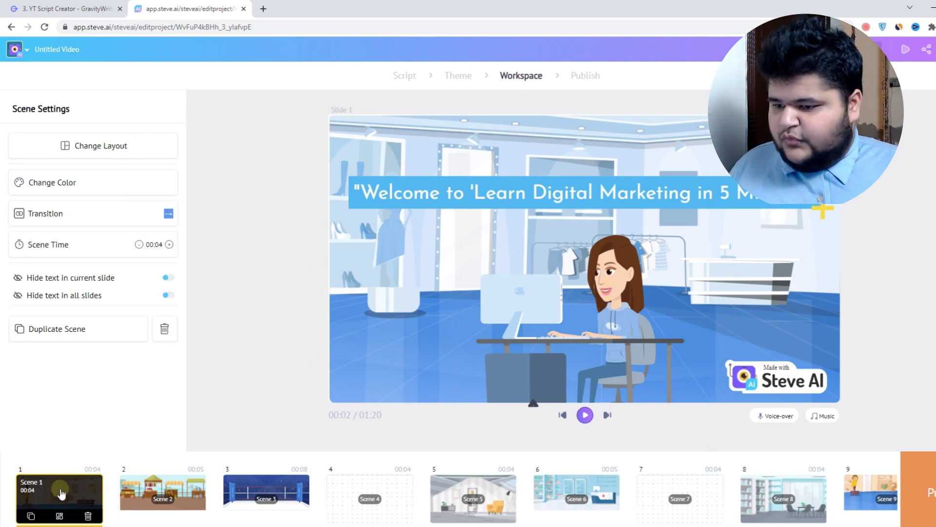
click(613, 300)
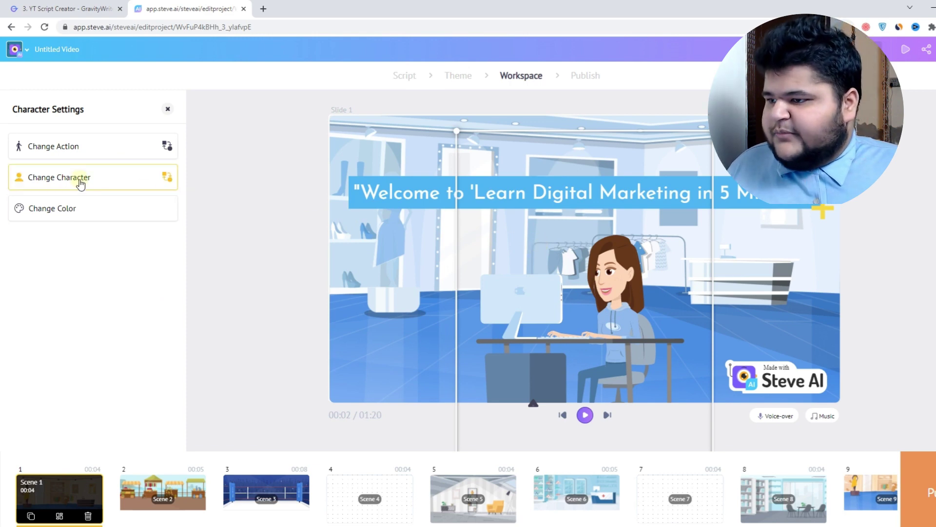
click(905, 282)
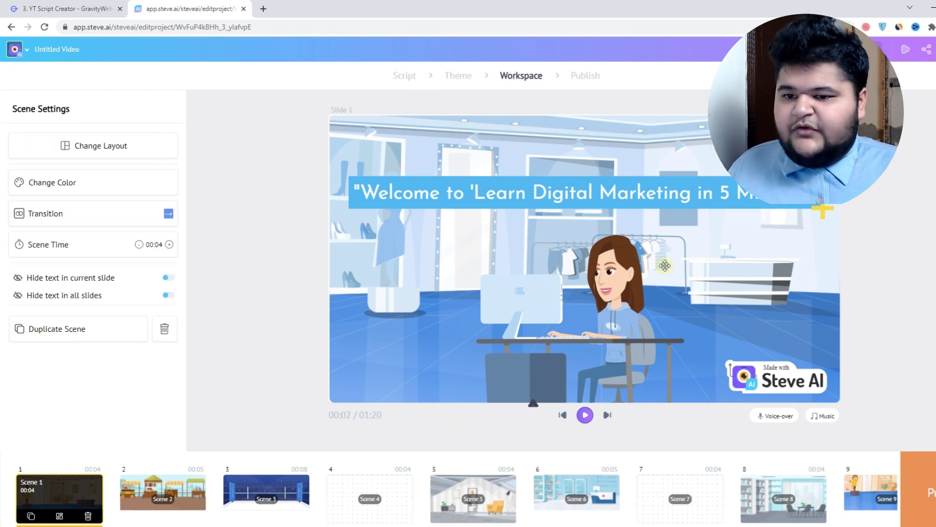
click(613, 276)
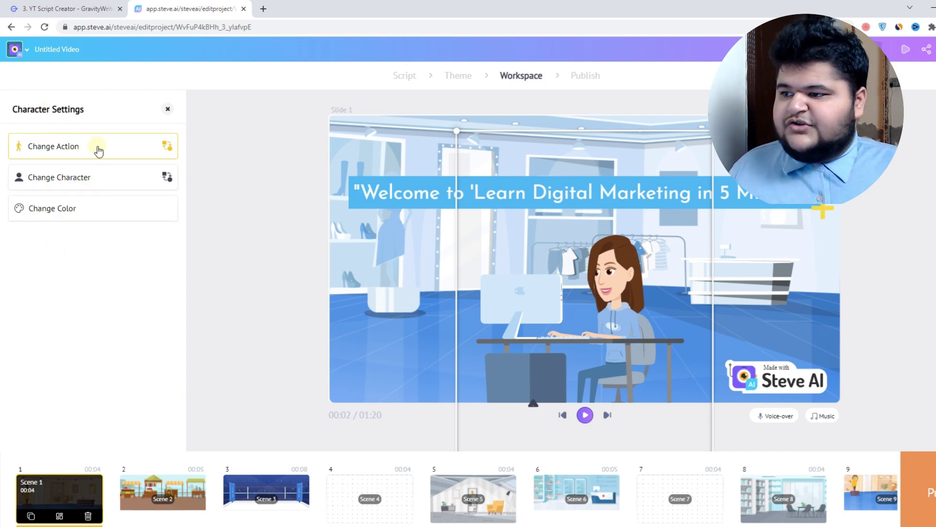
Step: Swap Scene 1's character for the blue-suited man with a tie from the character library
click(73, 178)
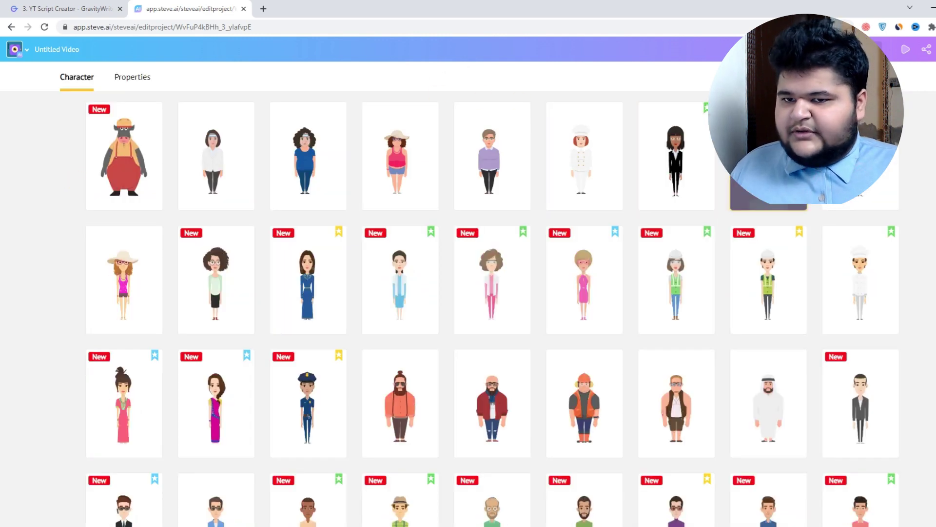
scroll(912, 260, down, 1)
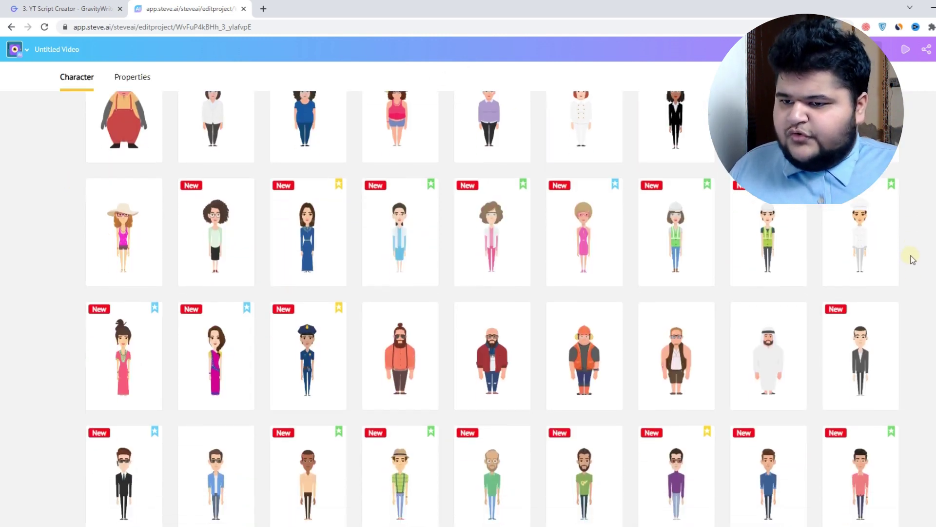
scroll(912, 260, down, 1)
scroll(913, 260, down, 2)
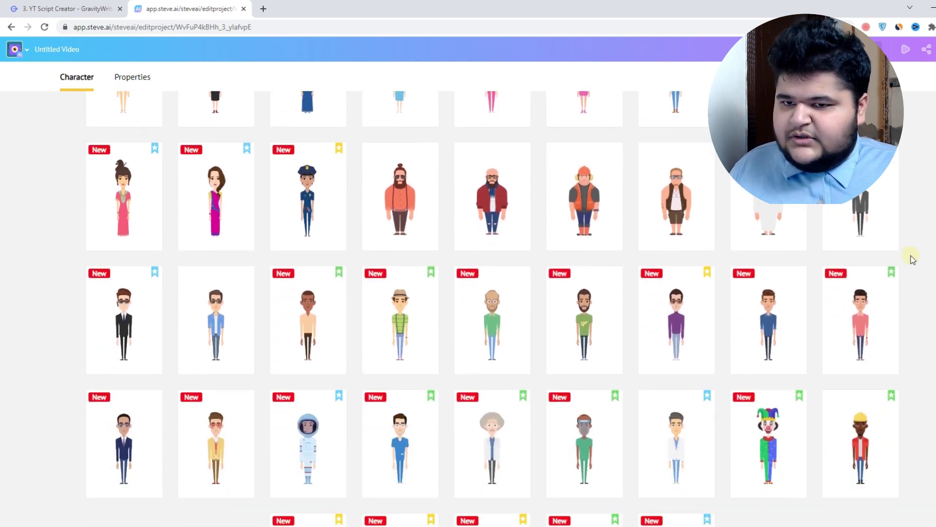
scroll(913, 260, down, 2)
scroll(912, 260, down, 1)
scroll(912, 260, down, 2)
scroll(912, 260, down, 3)
scroll(912, 260, down, 3)
scroll(912, 259, down, 2)
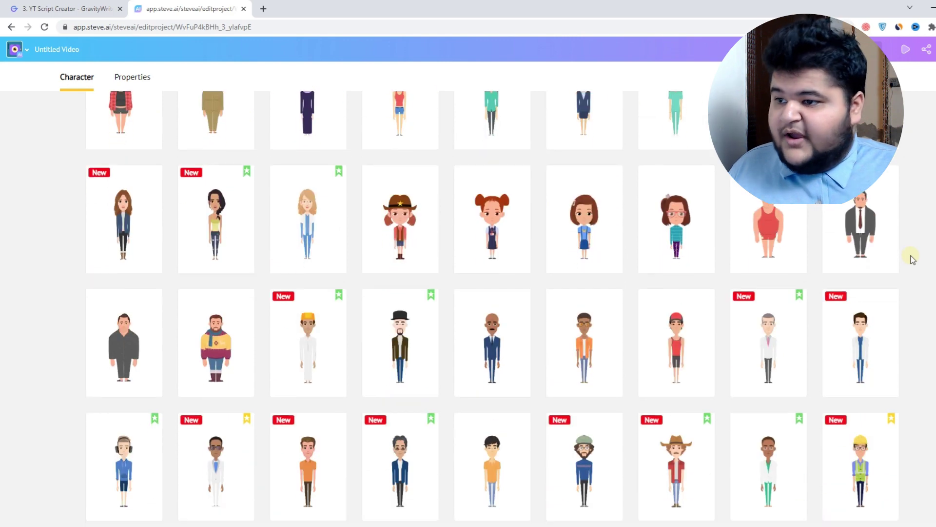
scroll(913, 260, down, 2)
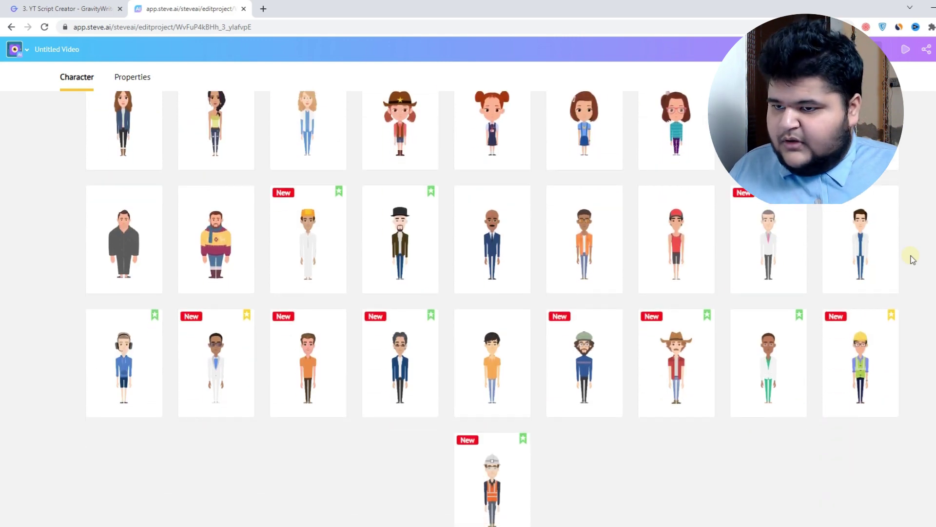
scroll(912, 259, down, 1)
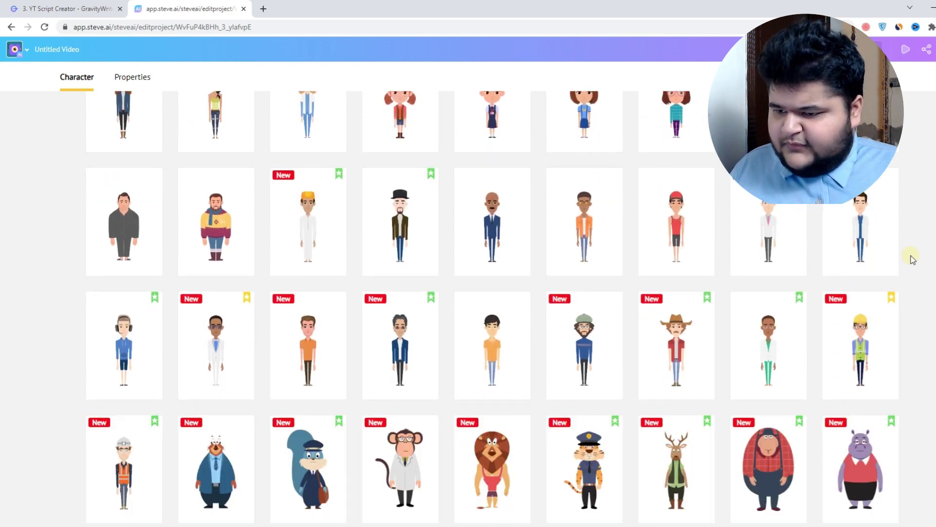
scroll(913, 259, down, 2)
scroll(913, 259, down, 2)
scroll(913, 259, down, 2)
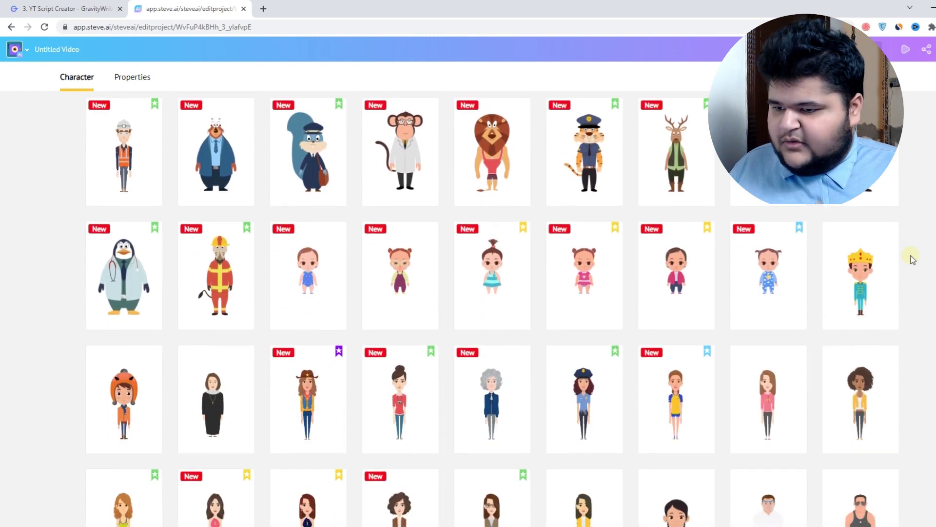
scroll(912, 258, down, 3)
scroll(912, 259, down, 3)
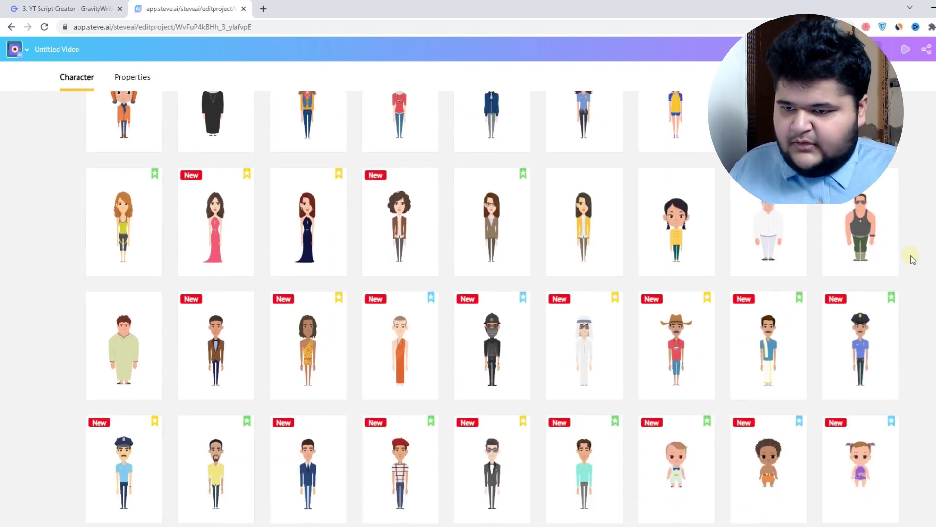
scroll(913, 258, up, 3)
scroll(912, 259, down, 2)
scroll(913, 258, down, 2)
click(319, 414)
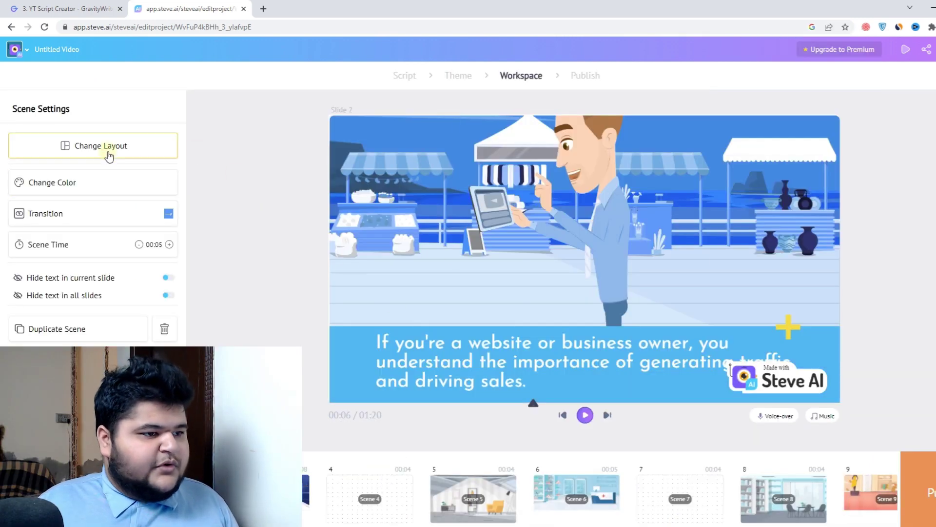
Step: Apply the second scene layout, with the character on the left and text on the right
click(110, 149)
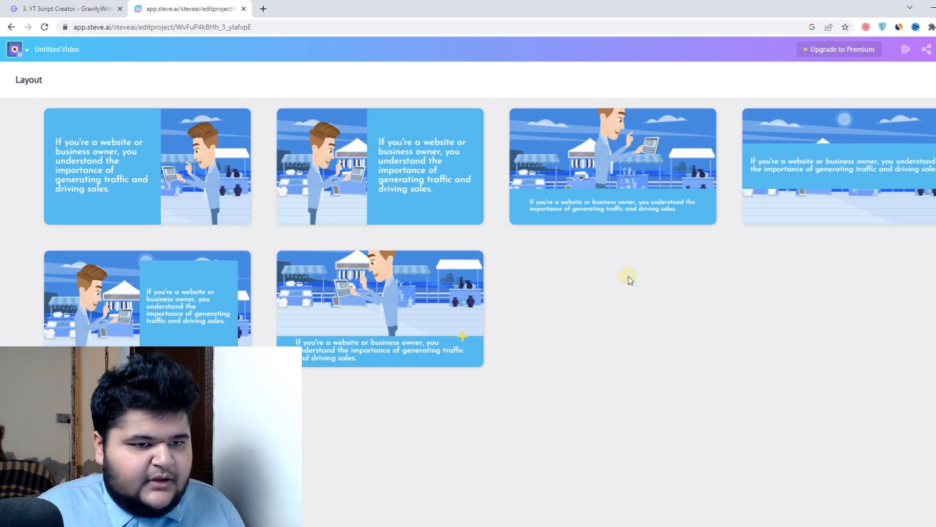
click(324, 192)
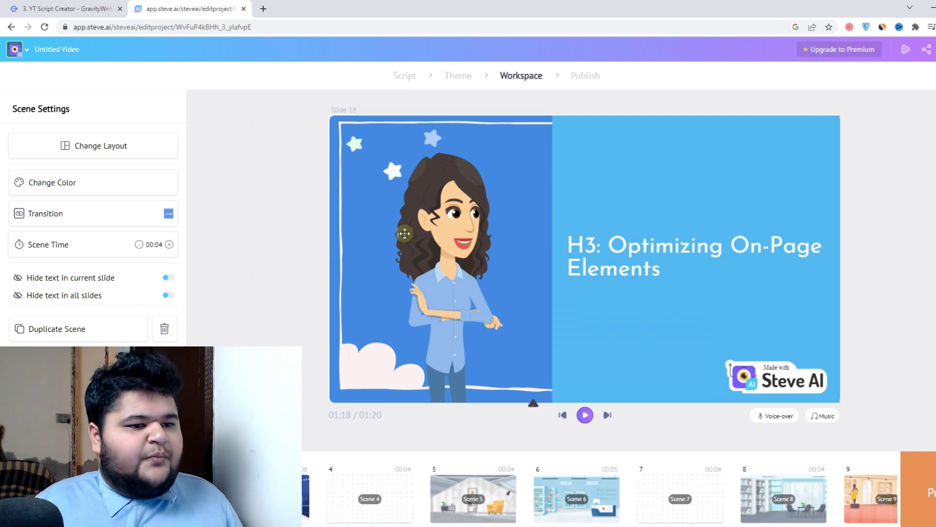
Step: Inspect slide 18's heading text and the woman character's colour options, then deselect
click(634, 251)
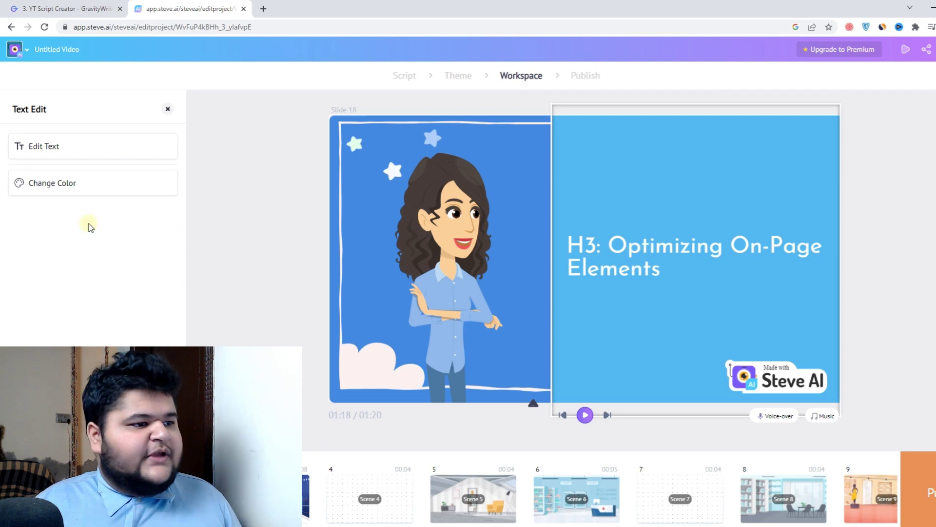
key(Tab)
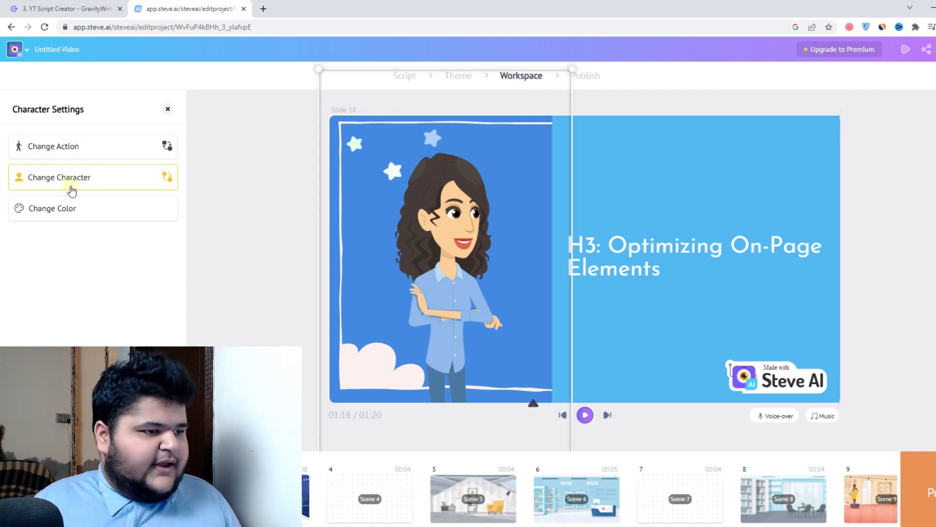
click(51, 211)
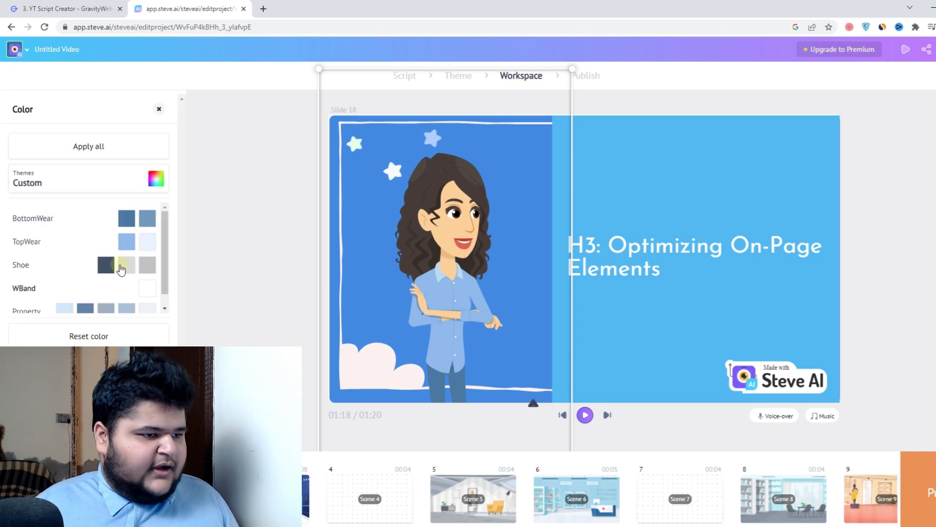
click(236, 164)
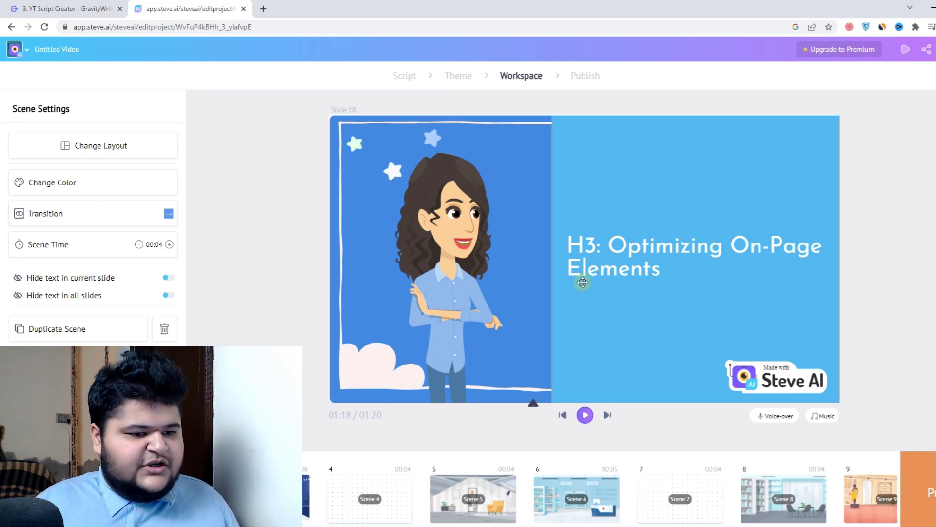
click(524, 351)
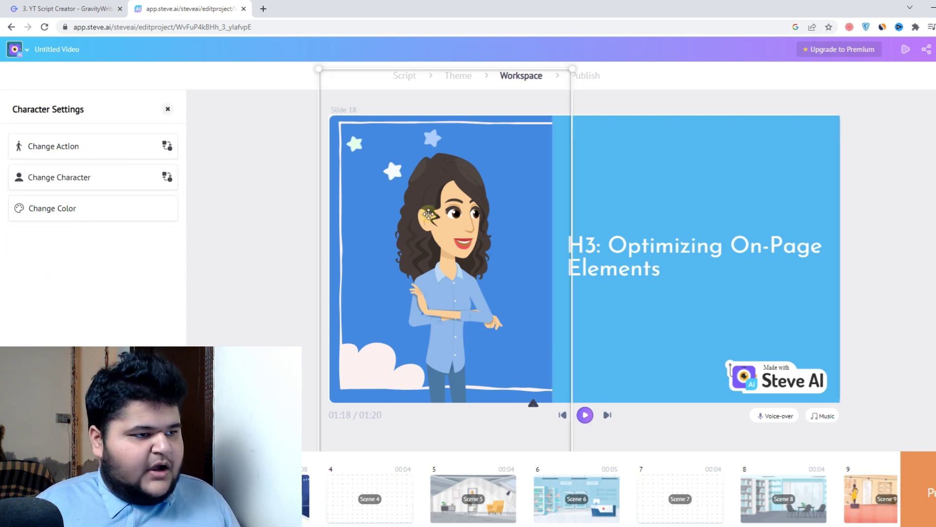
click(211, 250)
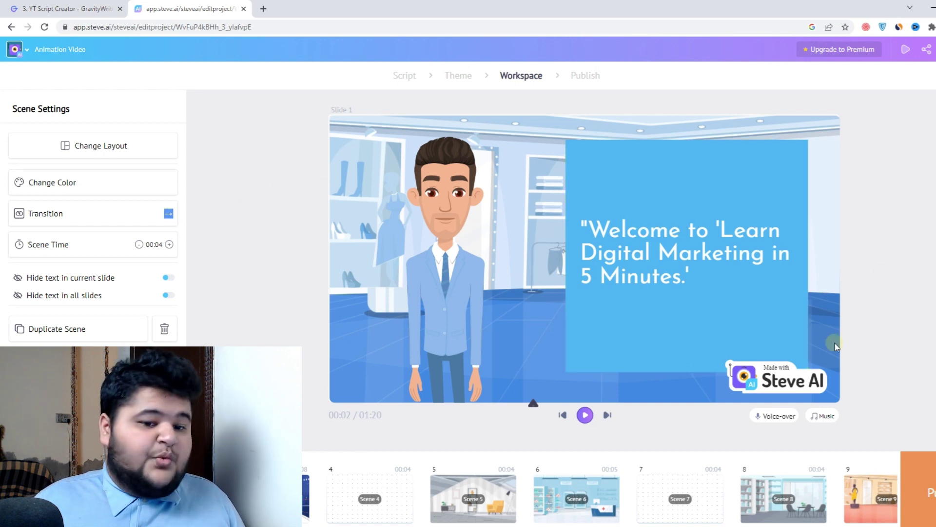
Step: Generate a Steve AI voice-over using the male US-English Matthew voice
click(776, 416)
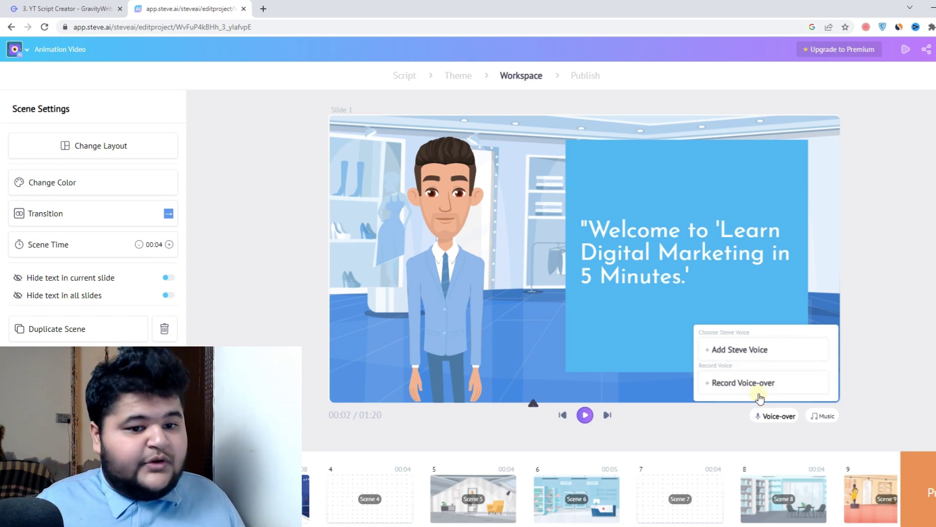
click(786, 351)
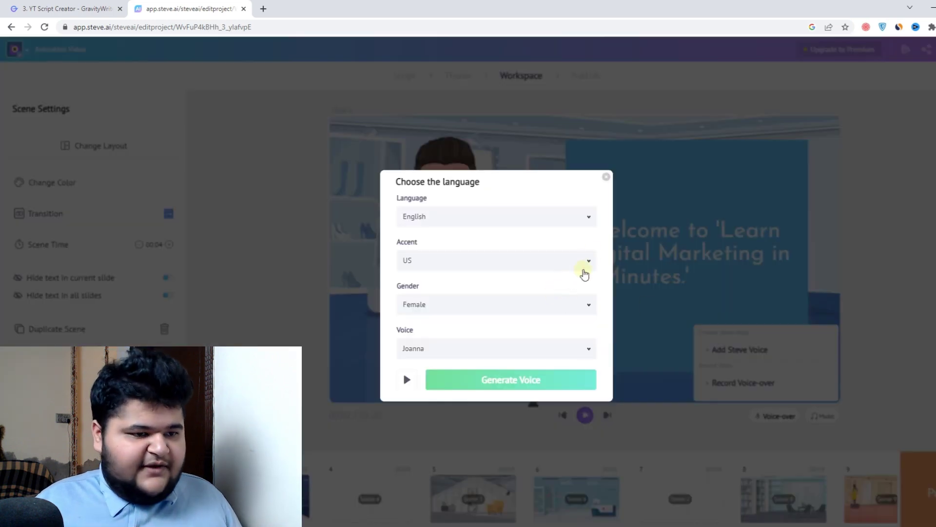
click(581, 305)
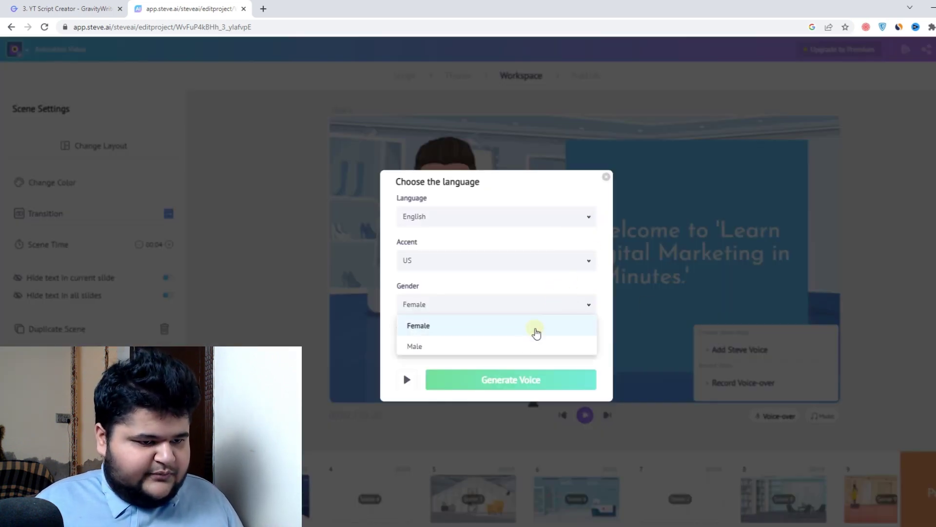
click(523, 345)
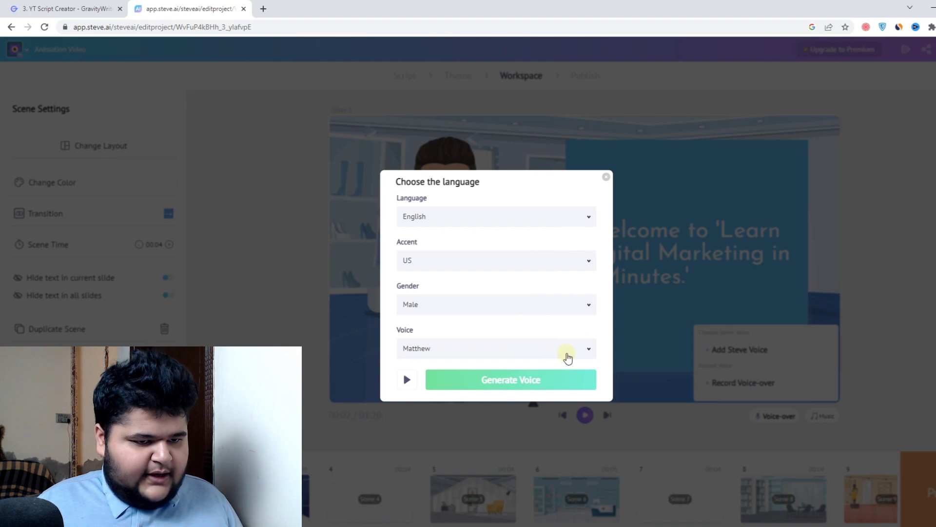
click(563, 353)
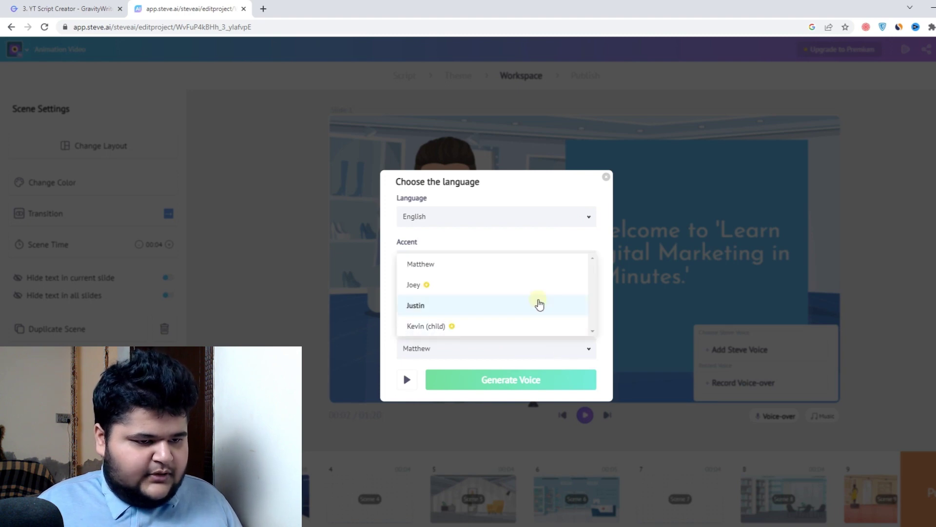
click(539, 264)
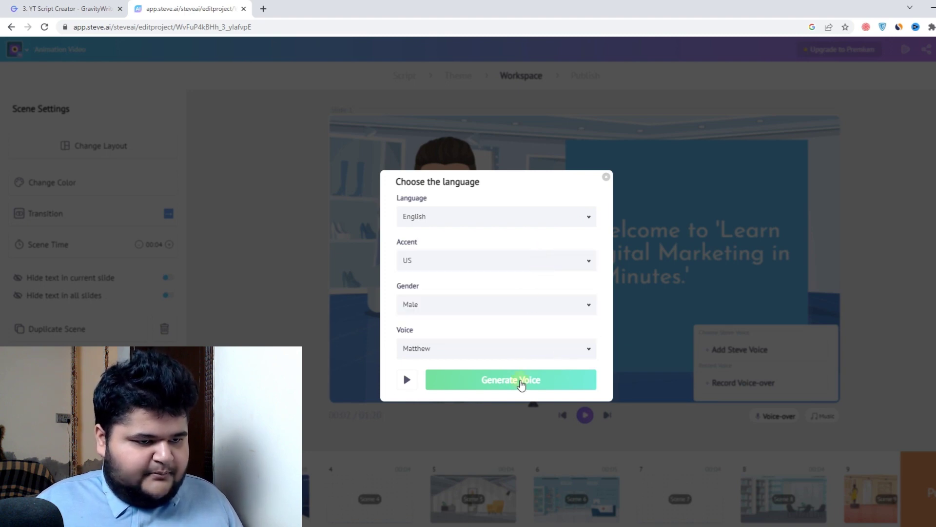
click(407, 379)
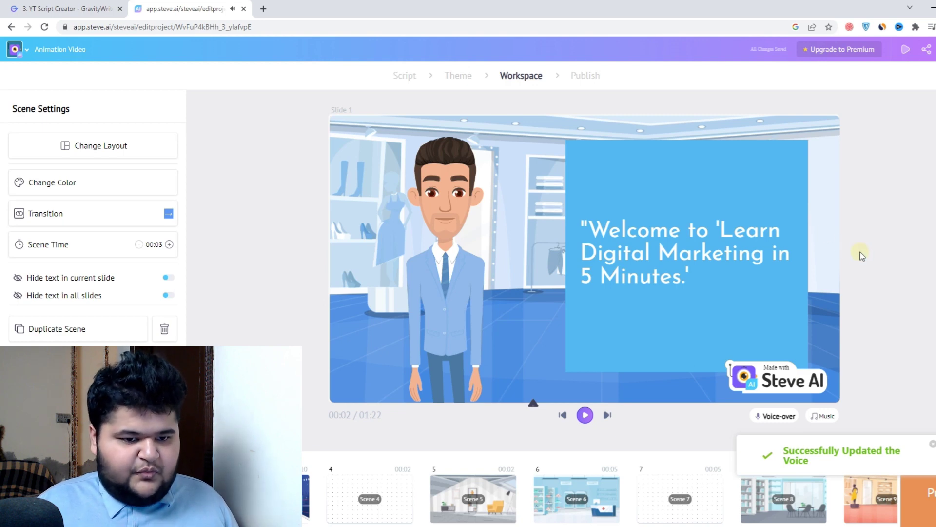
Step: Preview the video with its voice-over, then stop playback
click(585, 415)
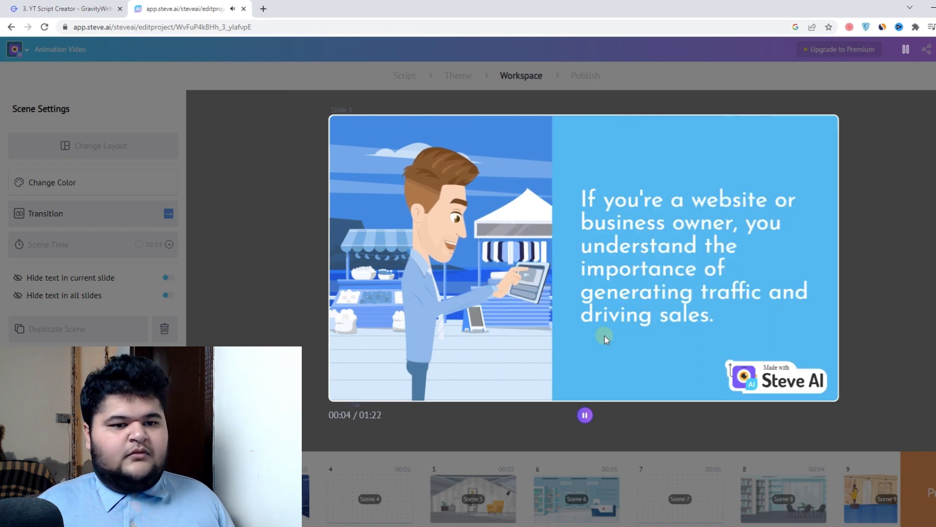
click(584, 416)
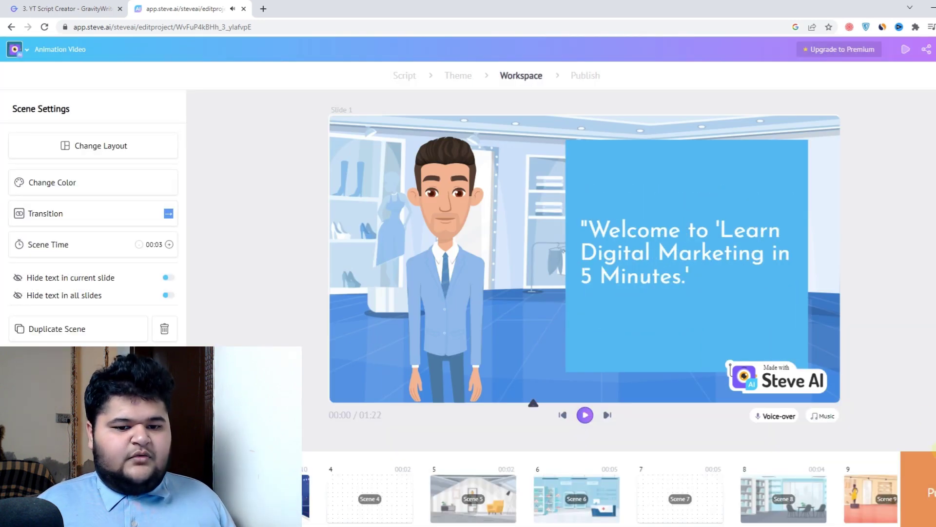